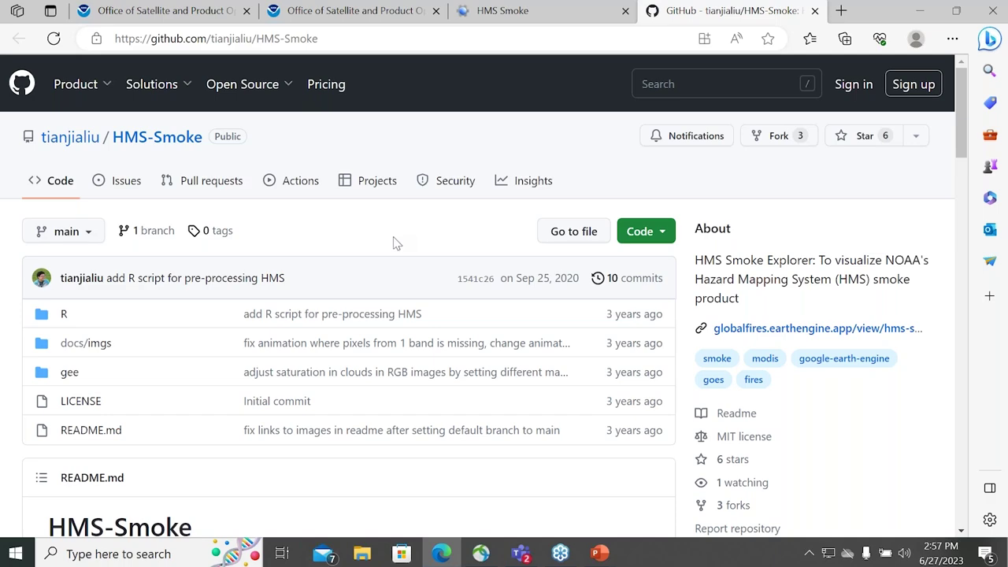
Skim the HMS-Smoke GitHub README, then switch back to the HMS Smoke Explorer tab
{"action": "scroll", "coordinate": [396, 243], "scroll_direction": "down", "scroll_amount": 4}
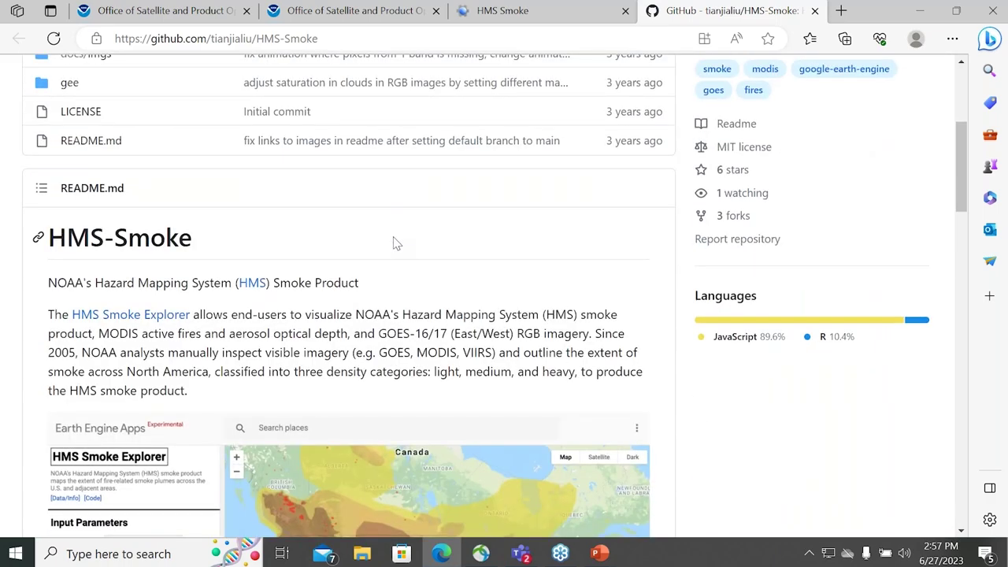
{"action": "scroll", "coordinate": [394, 241], "scroll_direction": "up", "scroll_amount": 4}
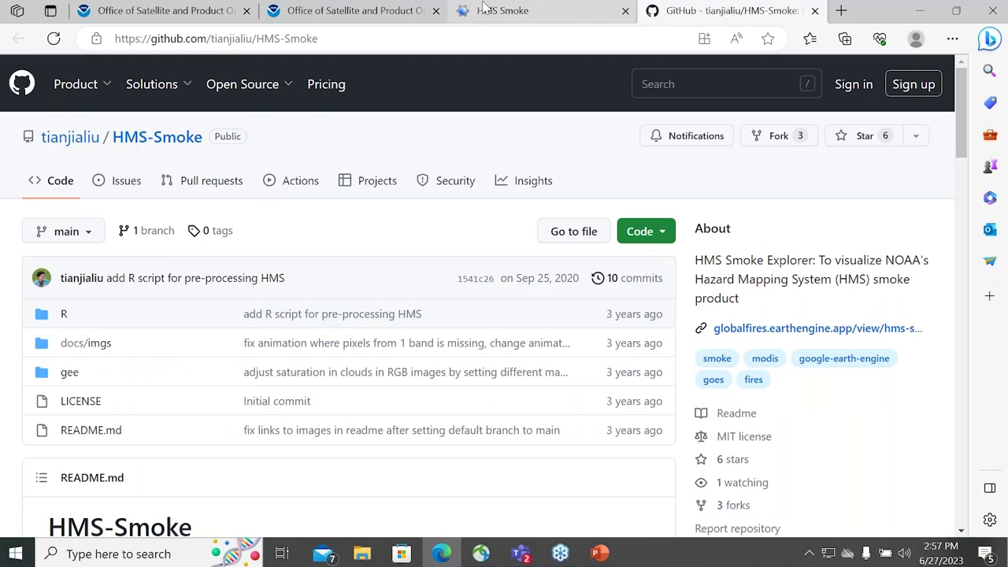
{"action": "left_click", "coordinate": [481, 9]}
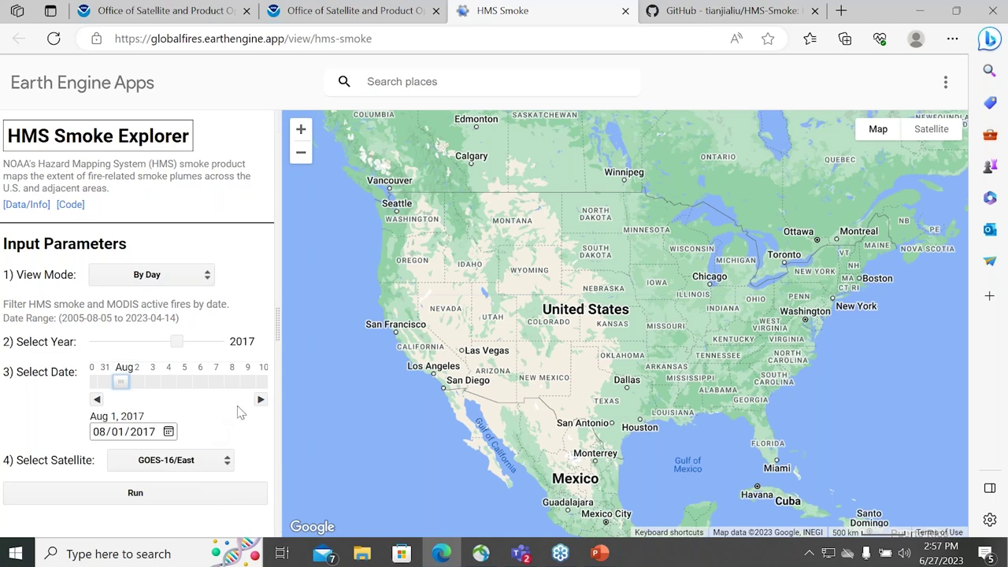
Keep the By Day view mode and set the date to 09/09/2018
{"action": "left_click", "coordinate": [196, 277]}
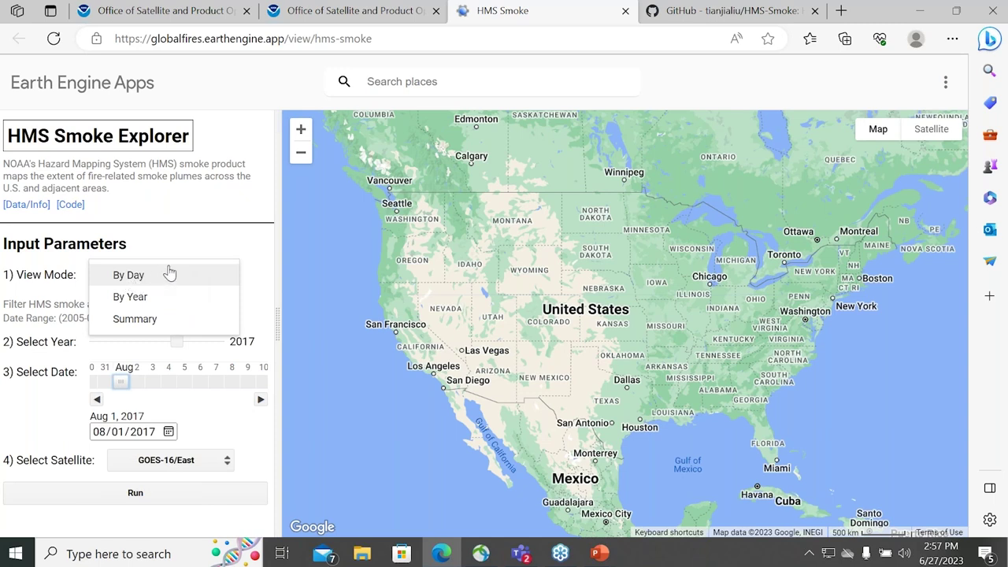
{"action": "left_click", "coordinate": [189, 252]}
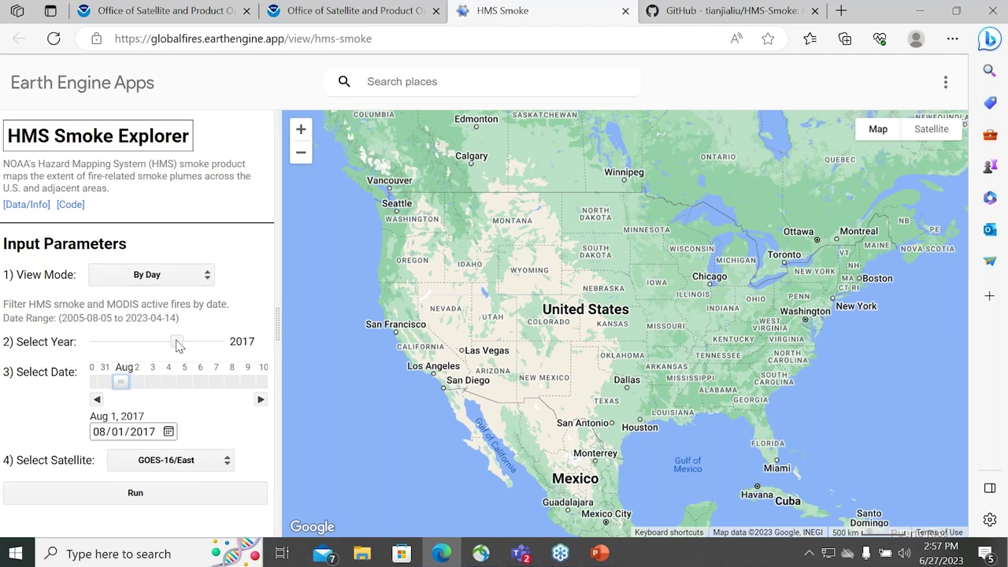
{"action": "left_click_drag", "start_coordinate": [178, 345], "coordinate": [184, 345]}
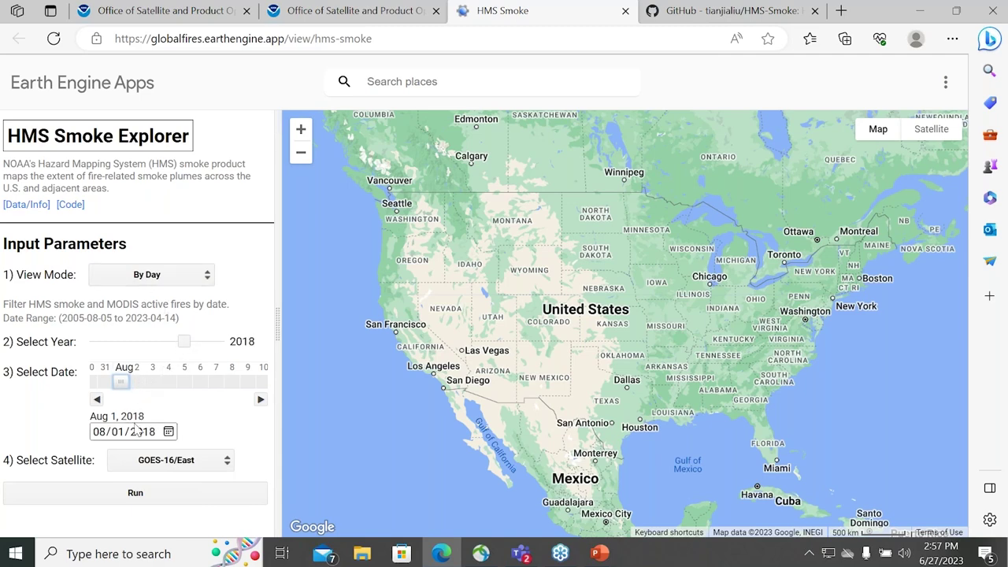
{"action": "left_click", "coordinate": [168, 432]}
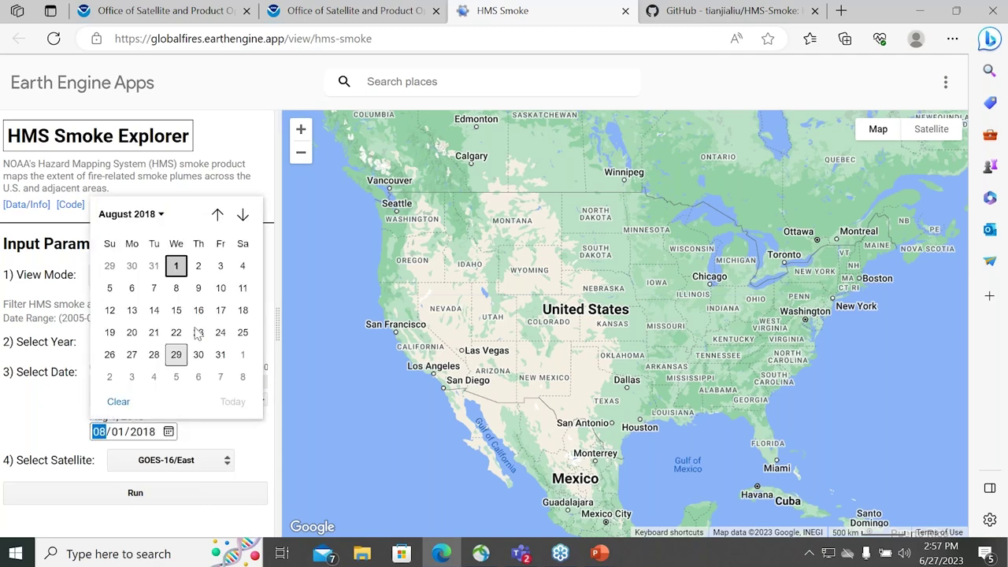
{"action": "left_click", "coordinate": [242, 215]}
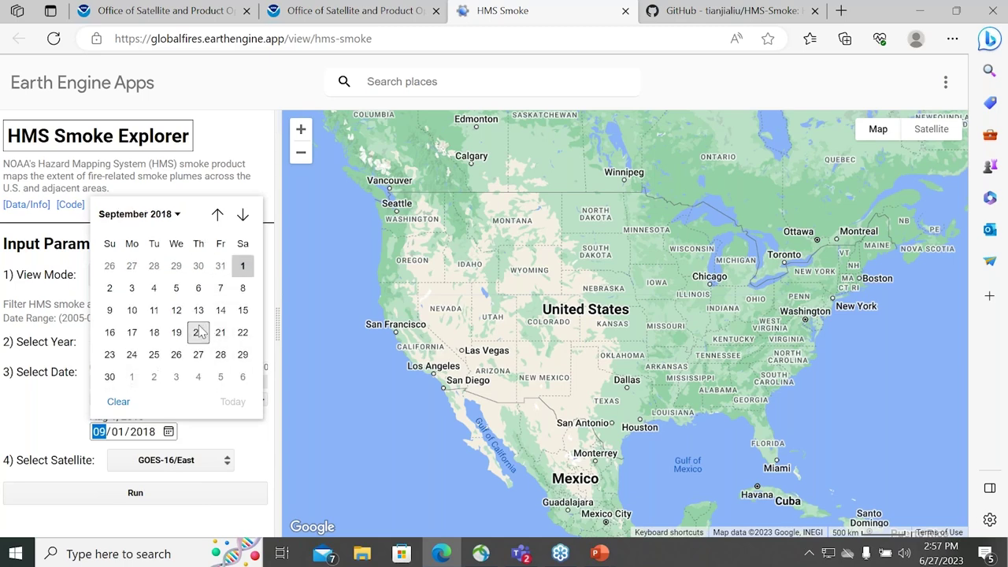
{"action": "left_click", "coordinate": [109, 309]}
Choose the GOES-17/West satellite and run the map
{"action": "left_click", "coordinate": [220, 463]}
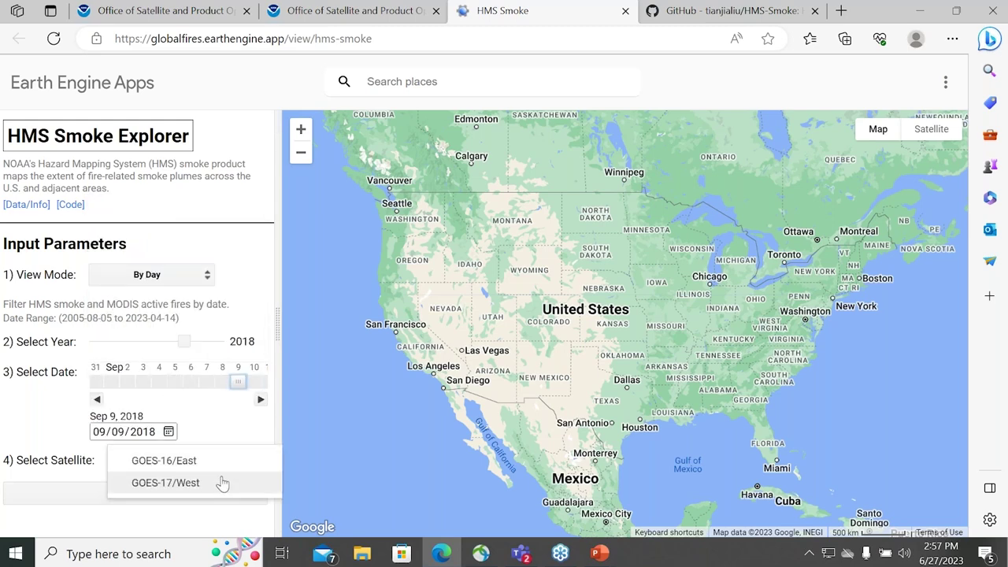
{"action": "left_click", "coordinate": [199, 483]}
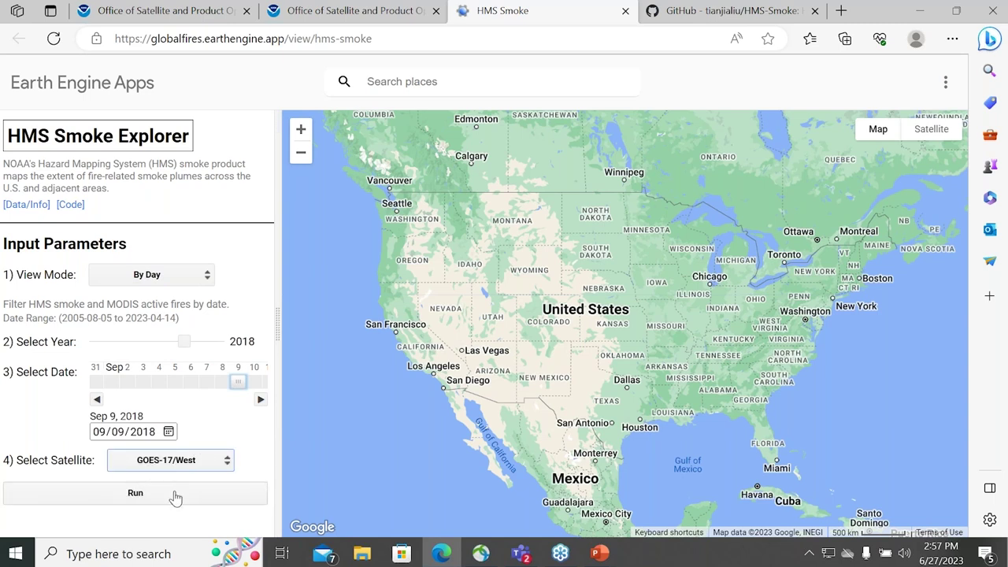
{"action": "left_click", "coordinate": [174, 493]}
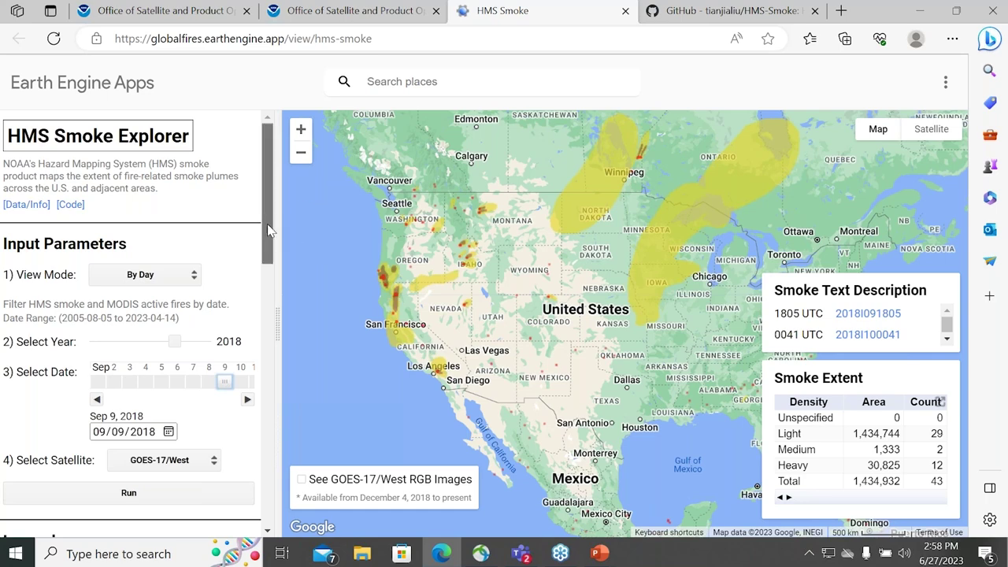
In the Legend, toggle the Smoke layer and set its opacity to 0.35
{"action": "scroll", "coordinate": [266, 256], "scroll_direction": "down", "scroll_amount": 2}
{"action": "scroll", "coordinate": [265, 256], "scroll_direction": "down", "scroll_amount": 5}
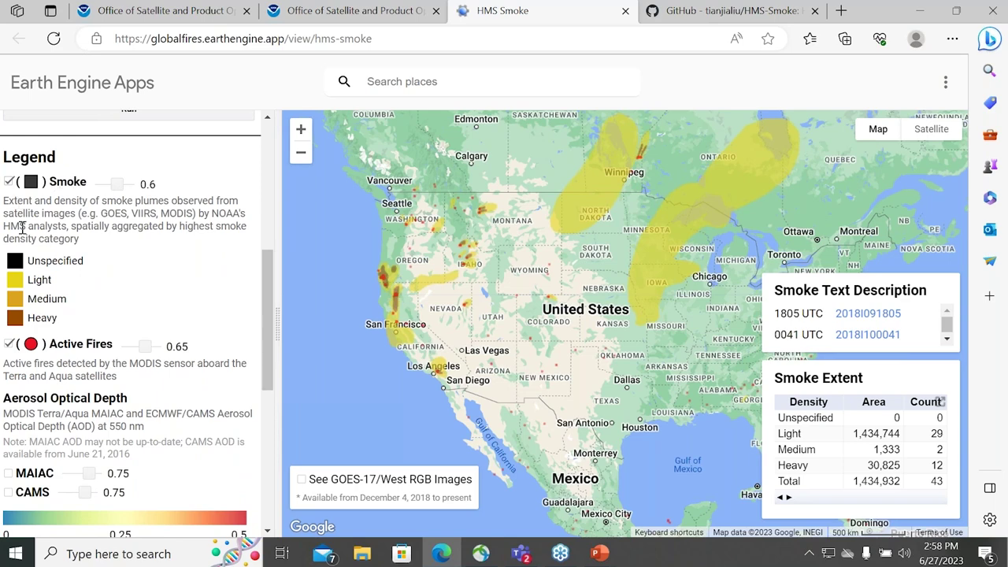
{"action": "left_click", "coordinate": [9, 182]}
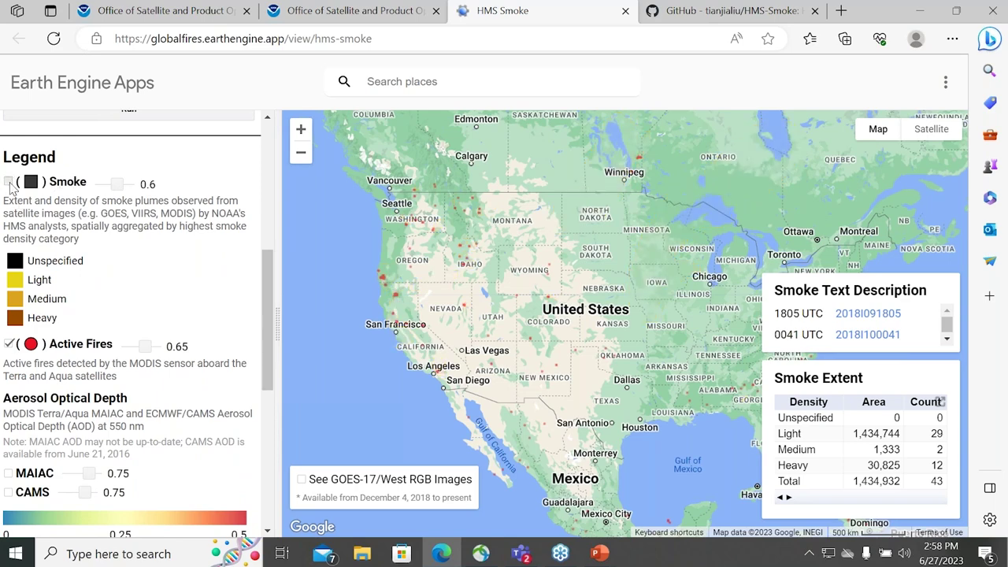
{"action": "mouse_move", "coordinate": [122, 184]}
{"action": "left_mouse_down"}
{"action": "mouse_move", "coordinate": [140, 186]}
{"action": "mouse_move", "coordinate": [113, 186]}
{"action": "left_mouse_up"}
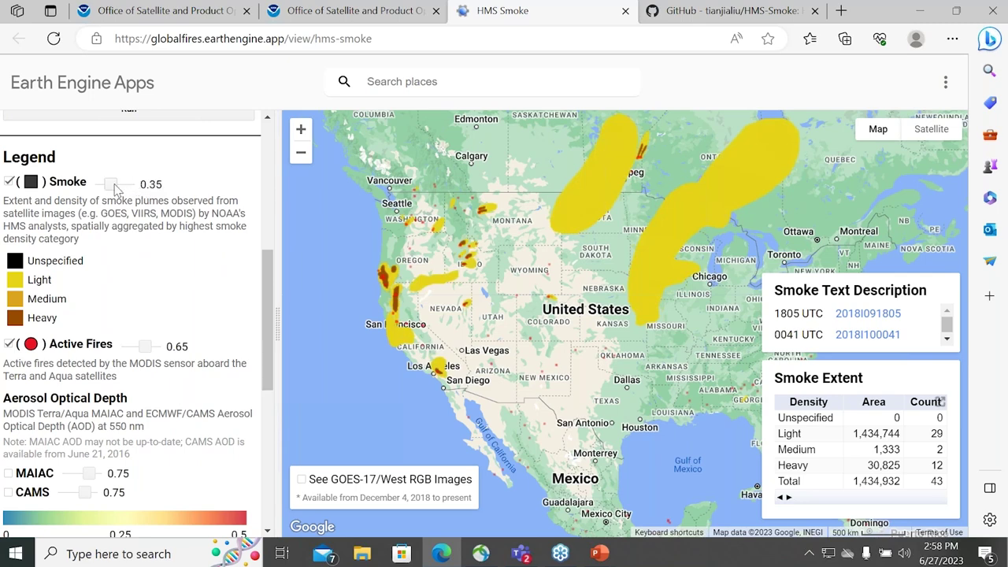
{"action": "scroll", "coordinate": [28, 323], "scroll_direction": "down", "scroll_amount": 1}
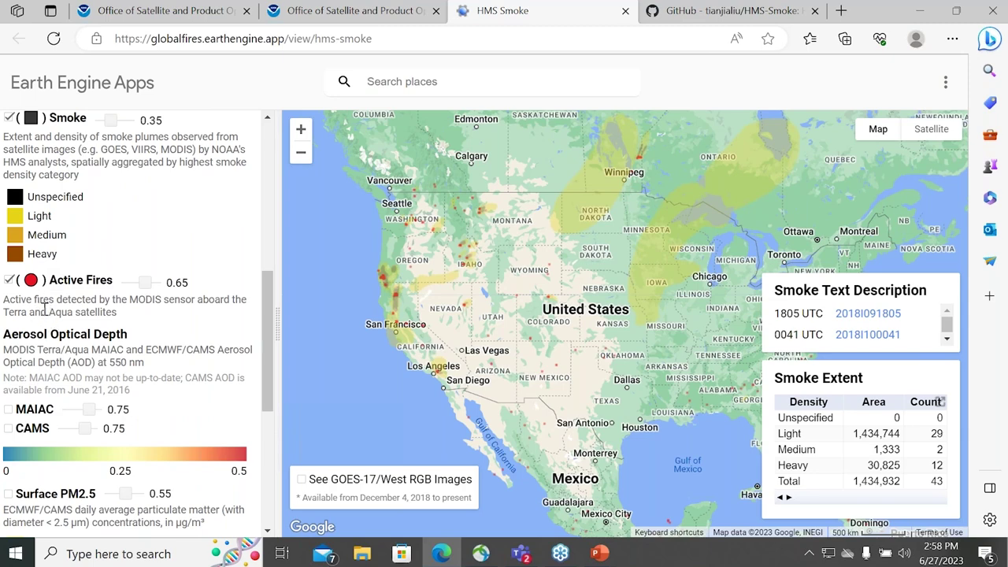
Toggle Active Fires off and on, and preview the MAIAC aerosol optical depth overlay
{"action": "left_click", "coordinate": [8, 281]}
{"action": "left_click", "coordinate": [9, 280]}
{"action": "left_click", "coordinate": [9, 411]}
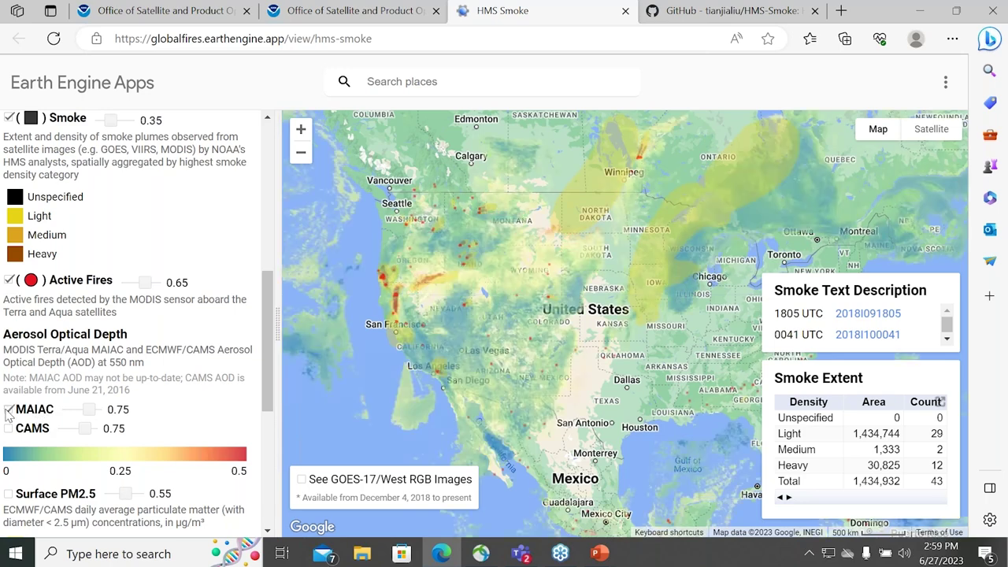
{"action": "left_click", "coordinate": [9, 410]}
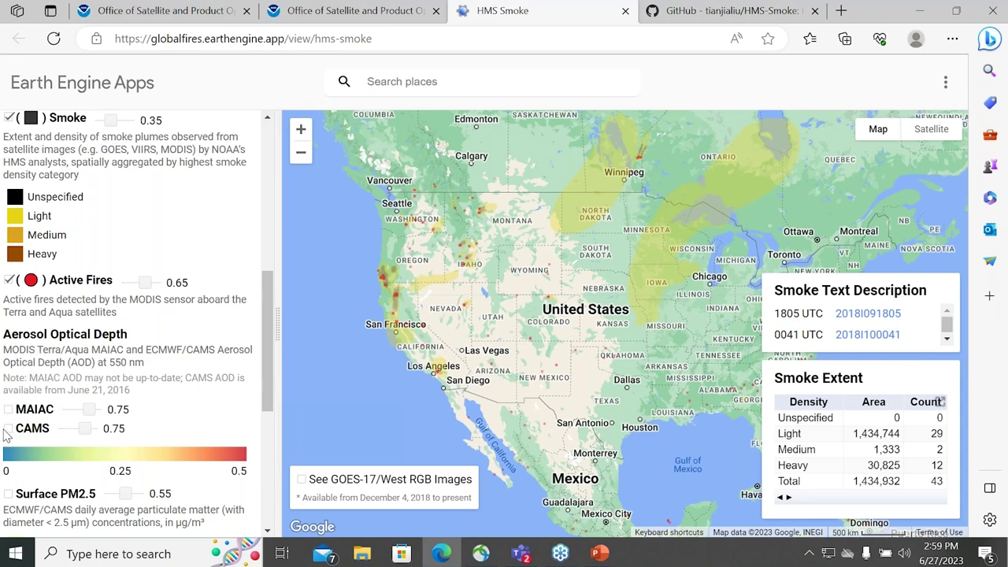
Compare the CAMS and MAIAC aerosol overlays, then leave both hidden
{"action": "left_click", "coordinate": [7, 430]}
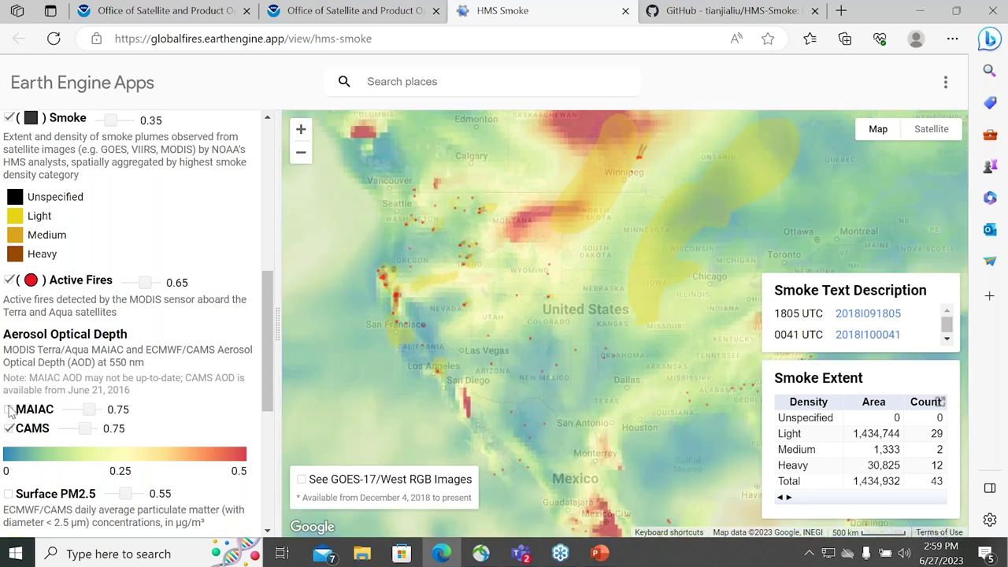
{"action": "left_click", "coordinate": [9, 411]}
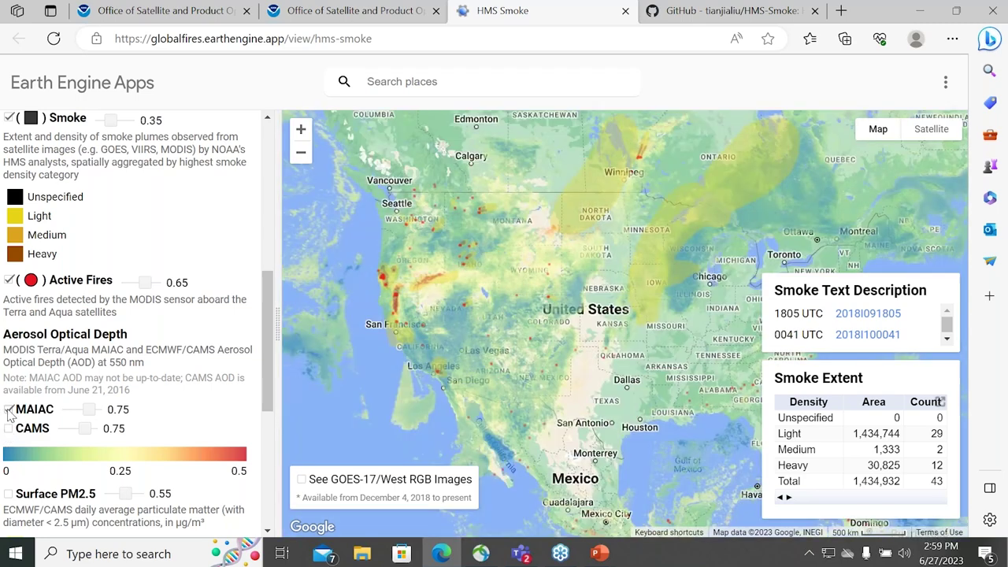
{"action": "left_click", "coordinate": [9, 410]}
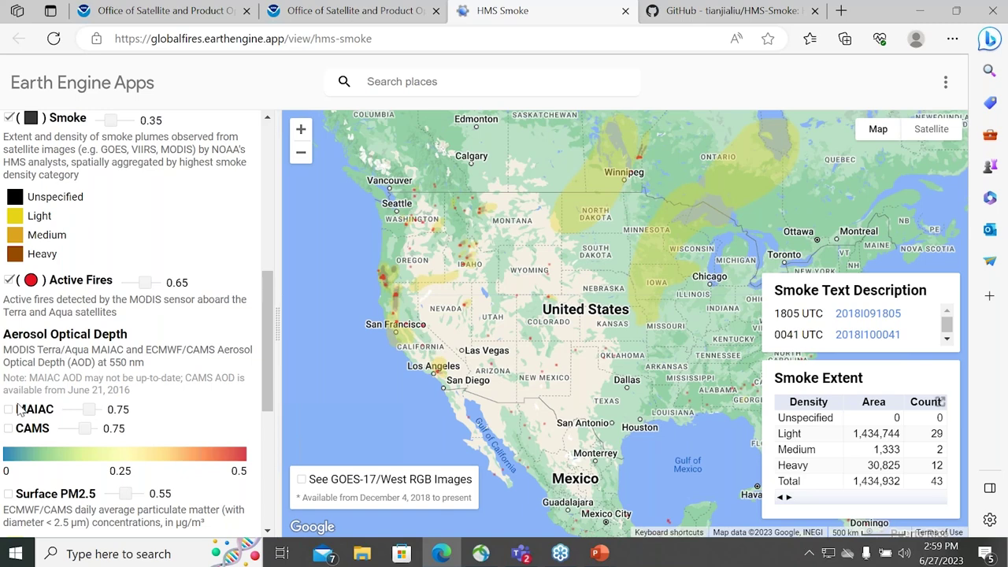
{"action": "left_click_drag", "start_coordinate": [264, 389], "coordinate": [263, 452]}
{"action": "scroll", "coordinate": [263, 452], "scroll_direction": "down", "scroll_amount": 1}
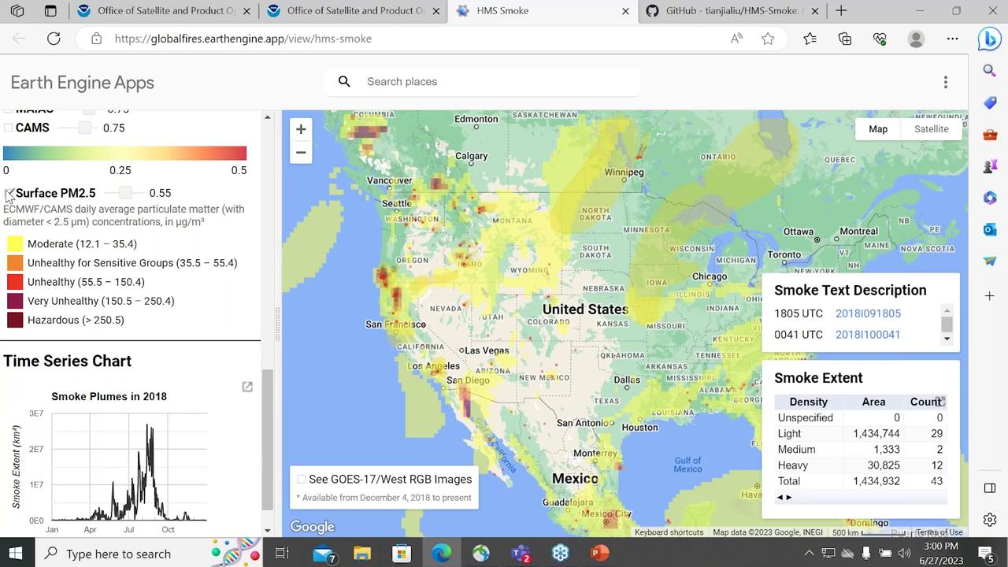
Turn on the Surface PM2.5 concentration overlay
{"action": "left_click", "coordinate": [7, 196]}
{"action": "scroll", "coordinate": [8, 195], "scroll_direction": "down", "scroll_amount": 1}
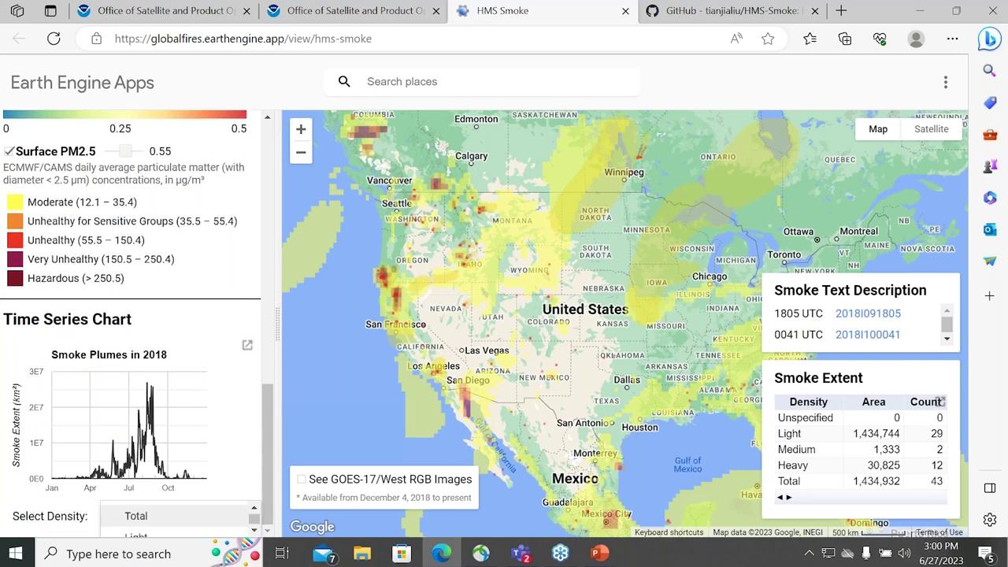
{"action": "scroll", "coordinate": [189, 513], "scroll_direction": "down", "scroll_amount": 1}
Keep smoke density on Total and open the 2018I091805 smoke text narrative
{"action": "left_click", "coordinate": [256, 533]}
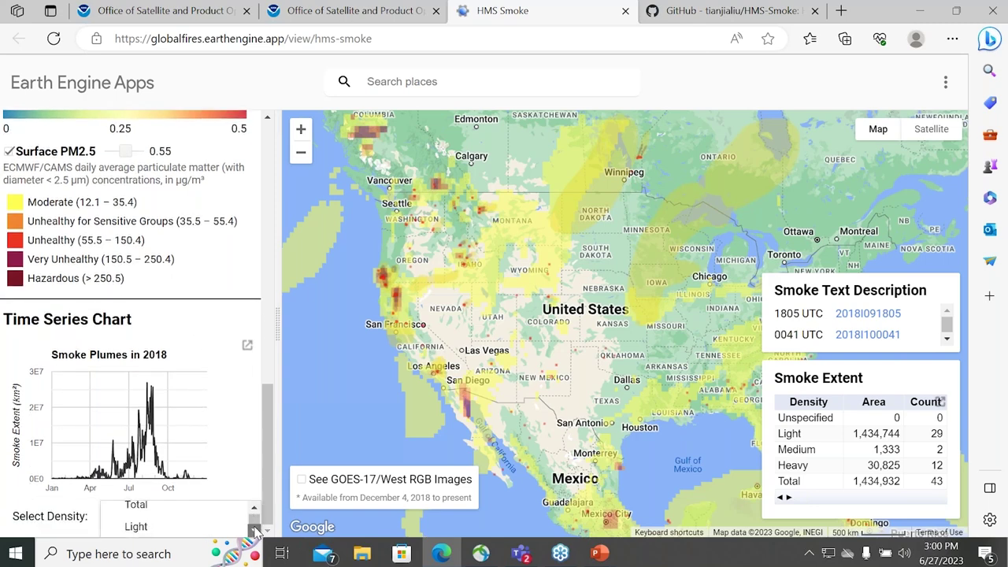
{"action": "scroll", "coordinate": [256, 531], "scroll_direction": "down", "scroll_amount": 3}
{"action": "left_click", "coordinate": [256, 457]}
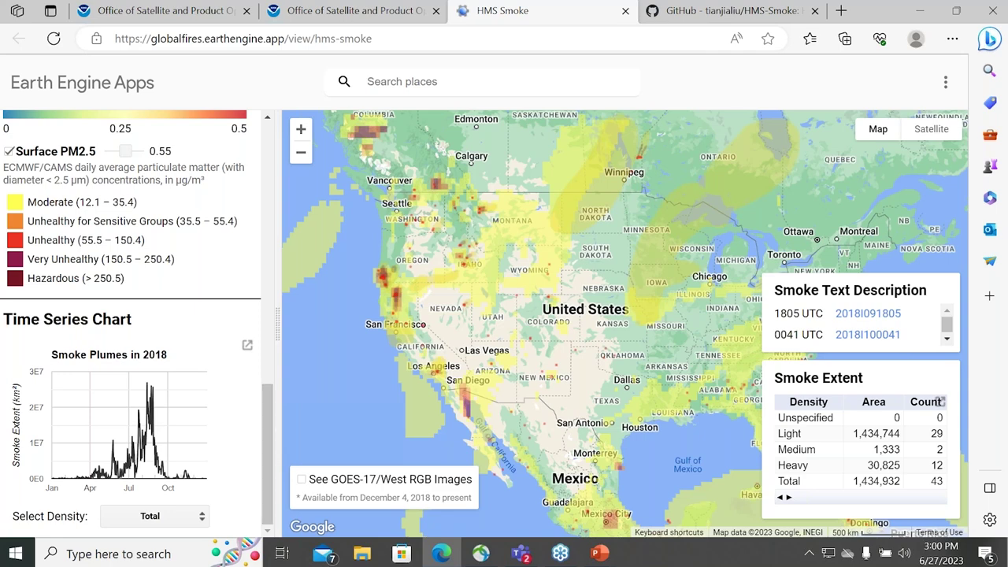
{"action": "left_click", "coordinate": [892, 319]}
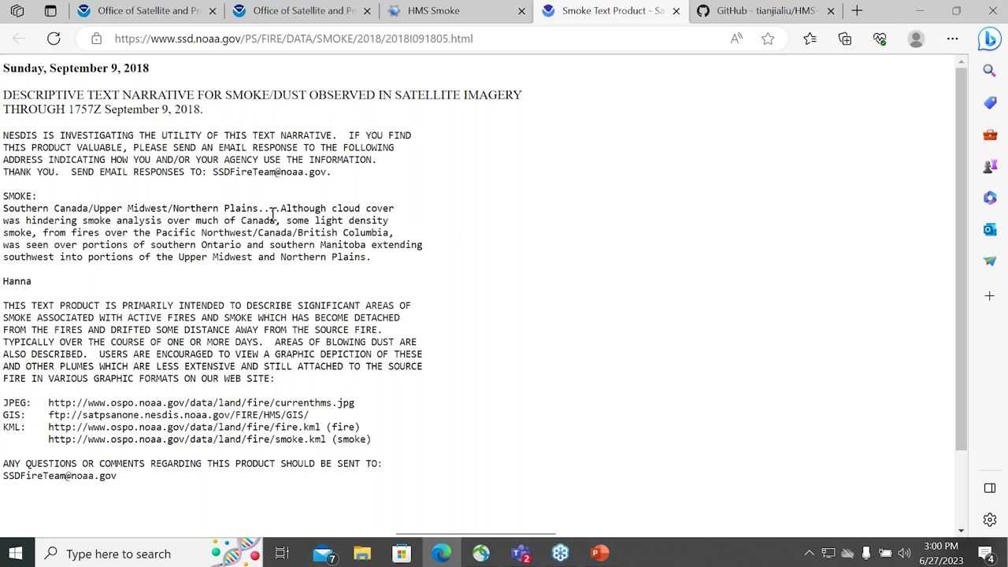
Read the 1805 UTC narrative and return to the HMS Smoke tab
{"action": "scroll", "coordinate": [272, 213], "scroll_direction": "down", "scroll_amount": 2}
{"action": "scroll", "coordinate": [272, 212], "scroll_direction": "up", "scroll_amount": 2}
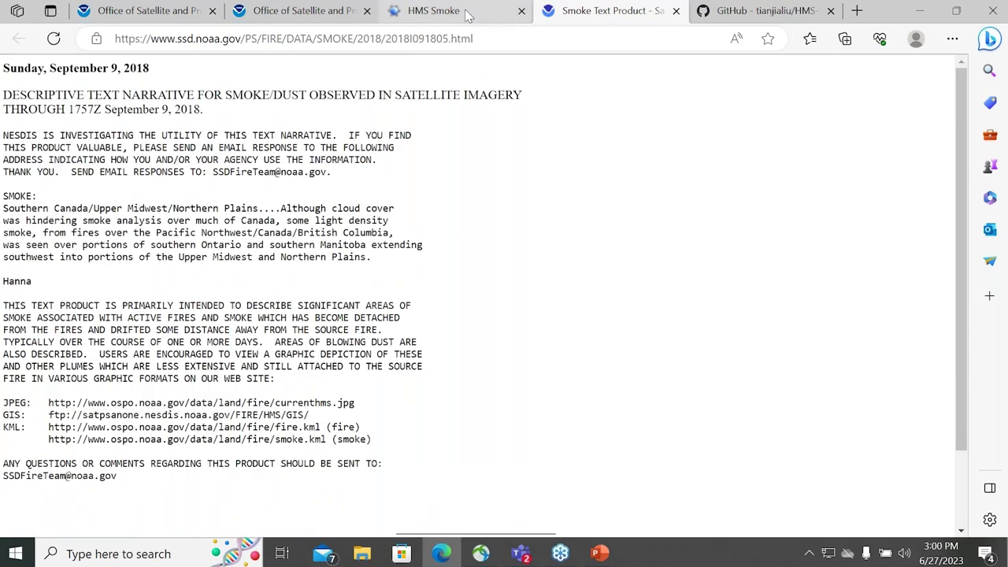
{"action": "left_click", "coordinate": [467, 16]}
Open and skim the 2018I100041 narrative, then return to the HMS Smoke map
{"action": "left_click", "coordinate": [873, 336]}
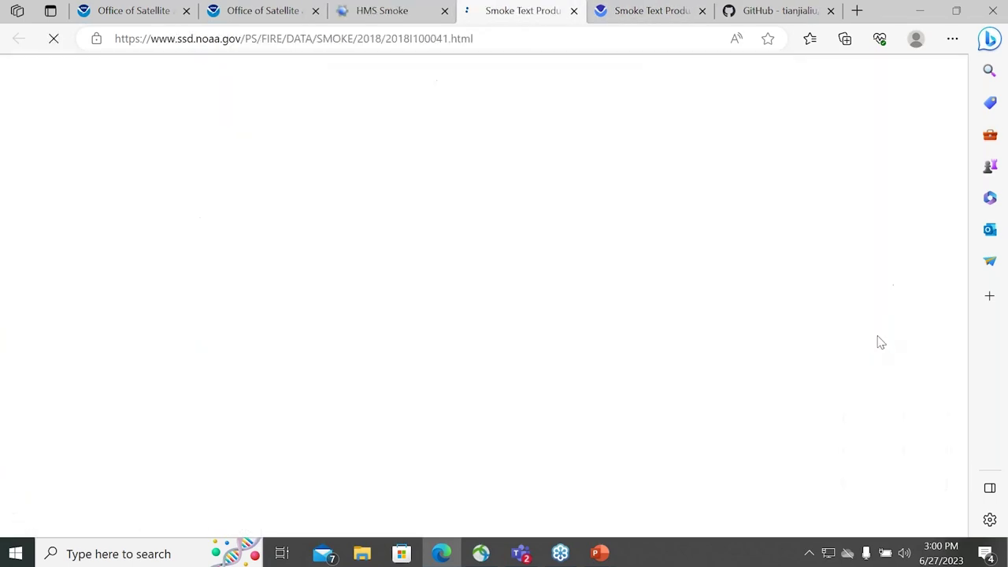
{"action": "scroll", "coordinate": [339, 299], "scroll_direction": "down", "scroll_amount": 2}
{"action": "scroll", "coordinate": [337, 297], "scroll_direction": "up", "scroll_amount": 2}
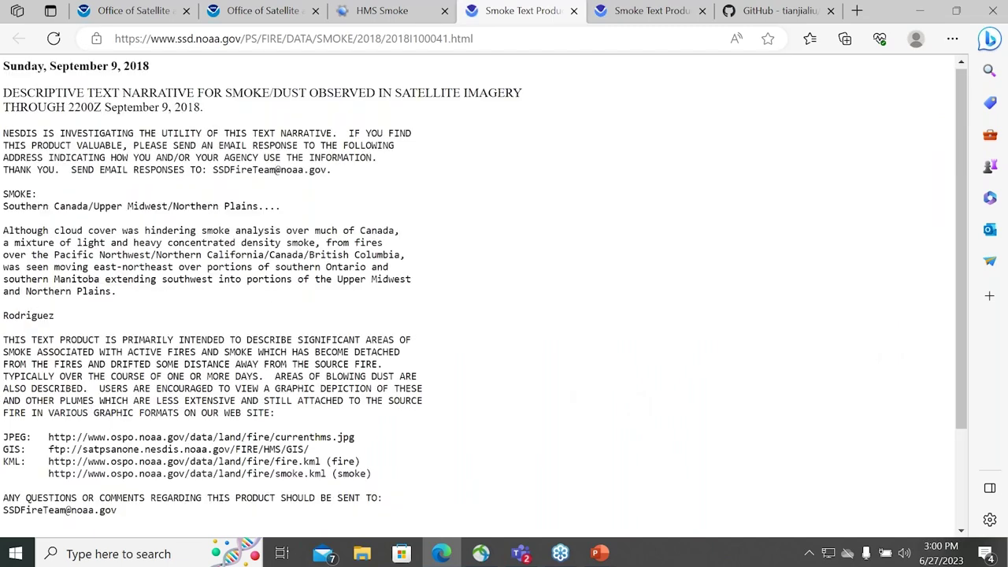
{"action": "left_click", "coordinate": [358, 19]}
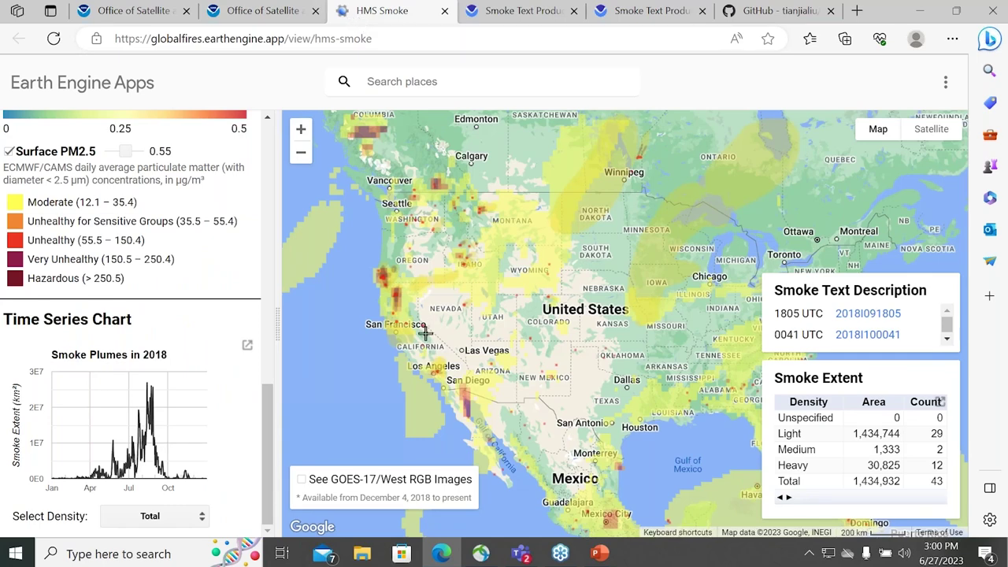
Zoom into California and pan across Nevada and southern California to inspect smoke and PM2.5 hotspots
{"action": "scroll", "coordinate": [423, 337], "scroll_direction": "up", "scroll_amount": 1}
{"action": "scroll", "coordinate": [423, 338], "scroll_direction": "up", "scroll_amount": 1}
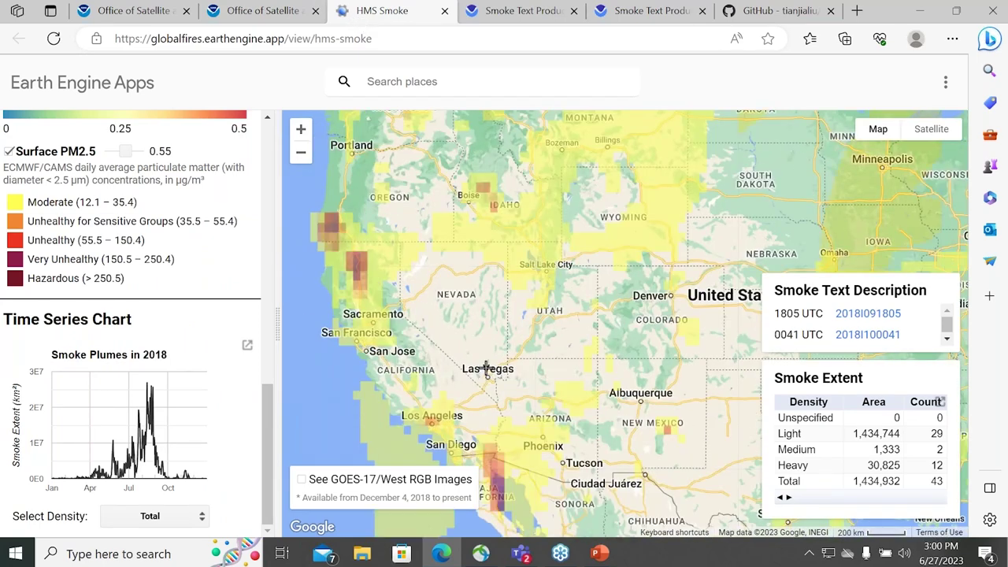
{"action": "scroll", "coordinate": [483, 338], "scroll_direction": "up", "scroll_amount": 1}
{"action": "left_click_drag", "start_coordinate": [418, 306], "coordinate": [567, 336]}
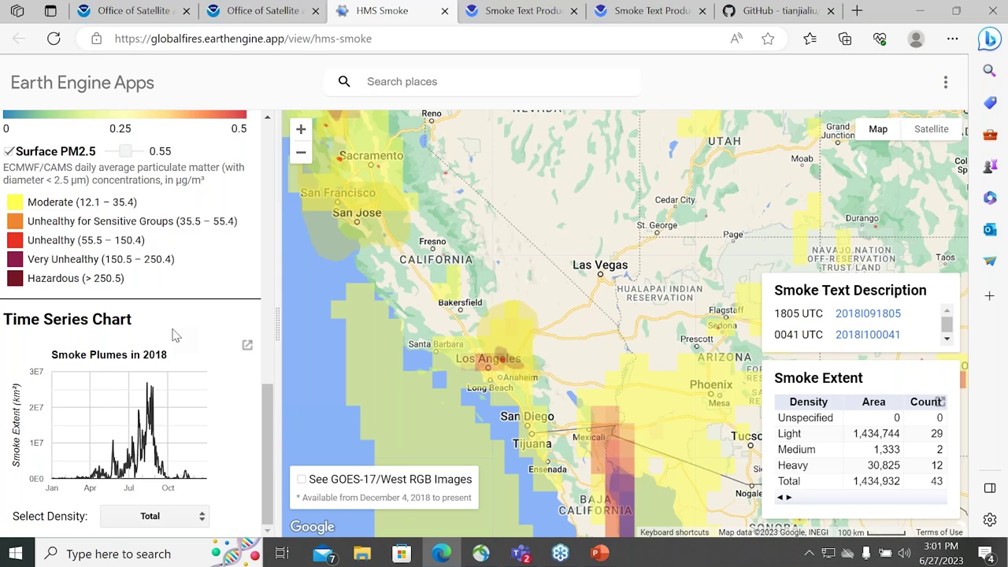
{"action": "left_click_drag", "start_coordinate": [502, 356], "coordinate": [514, 409]}
{"action": "scroll", "coordinate": [544, 393], "scroll_direction": "down", "scroll_amount": 1}
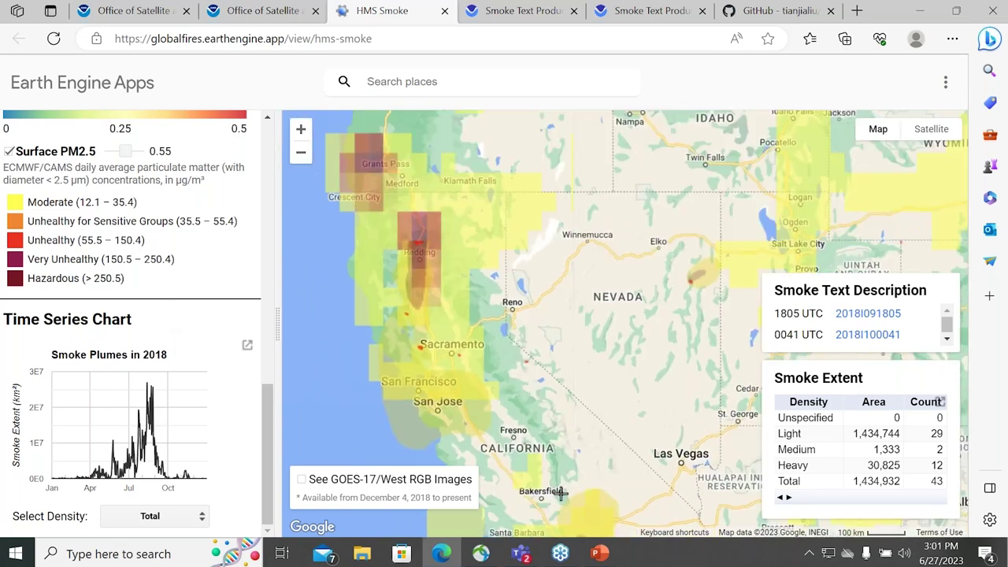
{"action": "left_click_drag", "start_coordinate": [526, 328], "coordinate": [497, 308]}
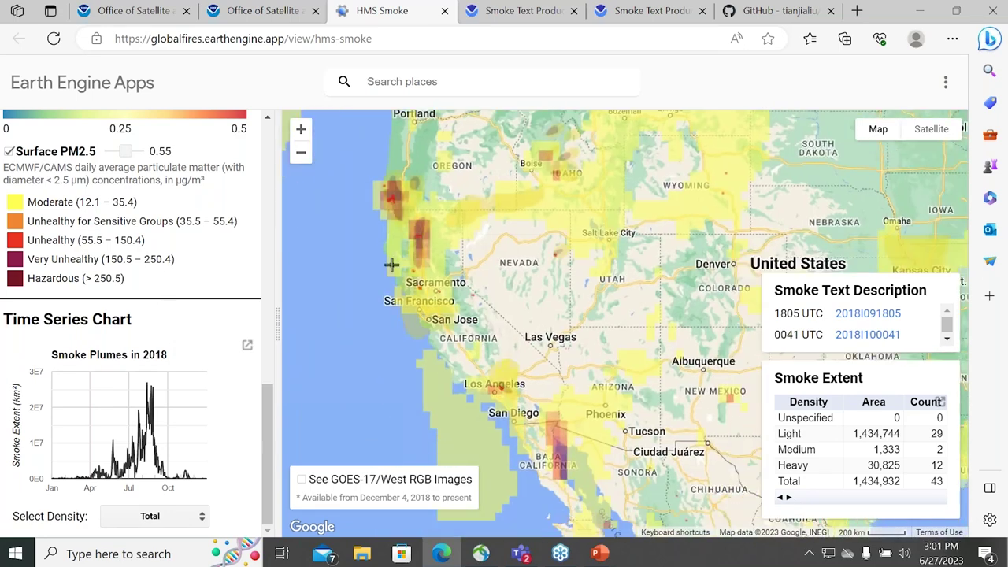
{"action": "scroll", "coordinate": [157, 394], "scroll_direction": "up", "scroll_amount": 10}
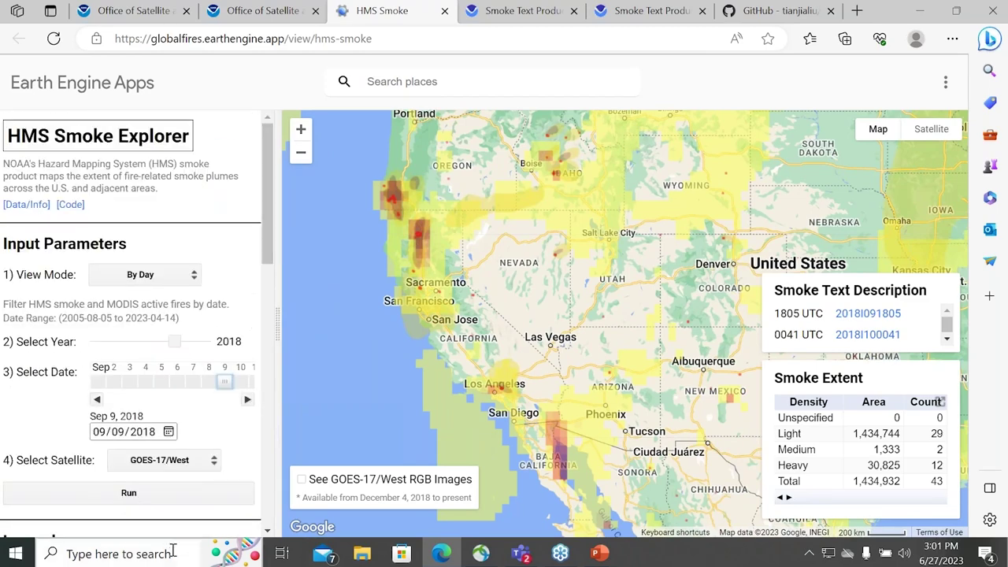
Change the date to 09/10/2018 and rerun the map
{"action": "left_click", "coordinate": [247, 400]}
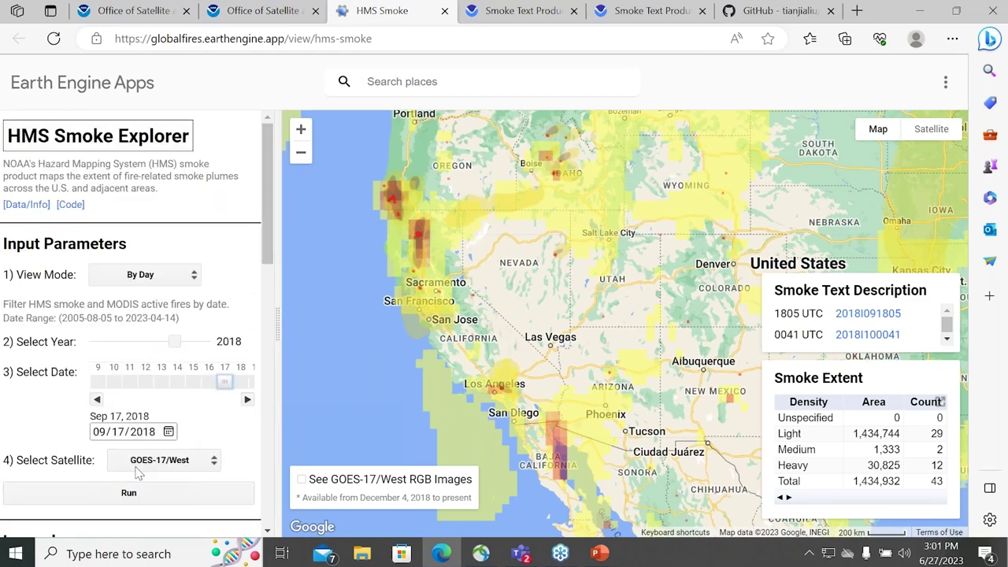
{"action": "left_click", "coordinate": [97, 399]}
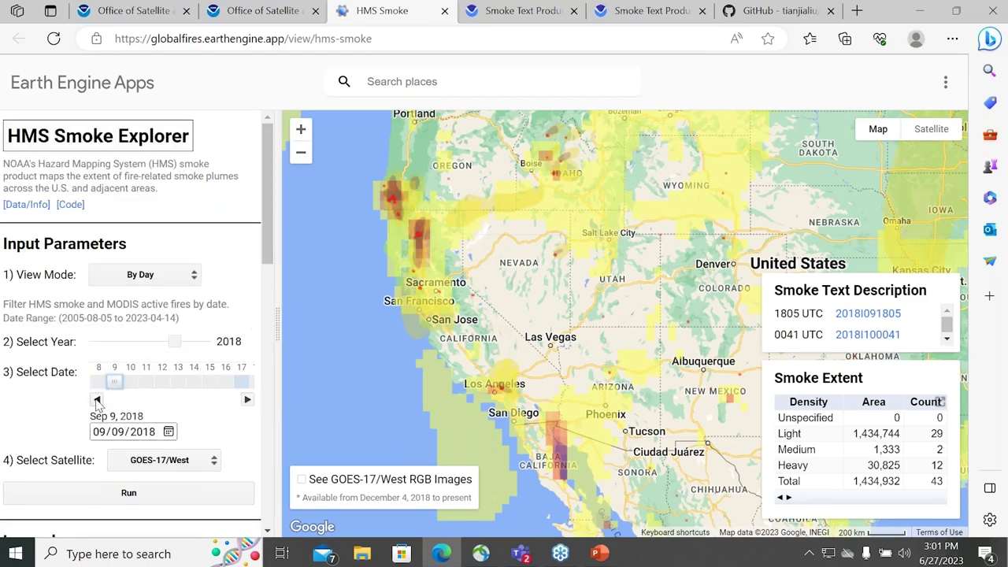
{"action": "left_click", "coordinate": [167, 432]}
{"action": "left_click", "coordinate": [133, 311]}
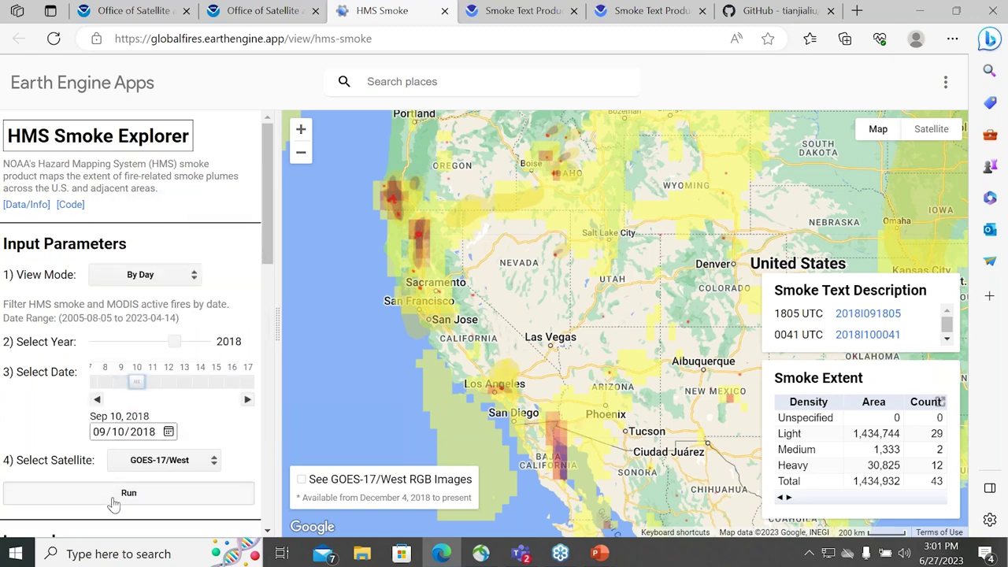
{"action": "left_click", "coordinate": [114, 496]}
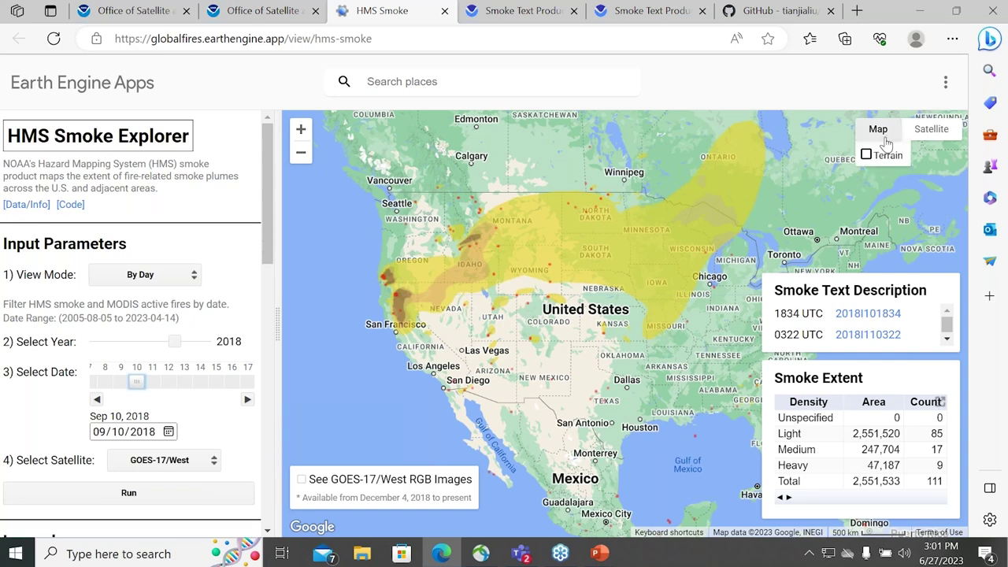
Switch to a label-free satellite basemap with terrain, then advance to the Part 3 Summary slide
{"action": "left_click", "coordinate": [867, 155]}
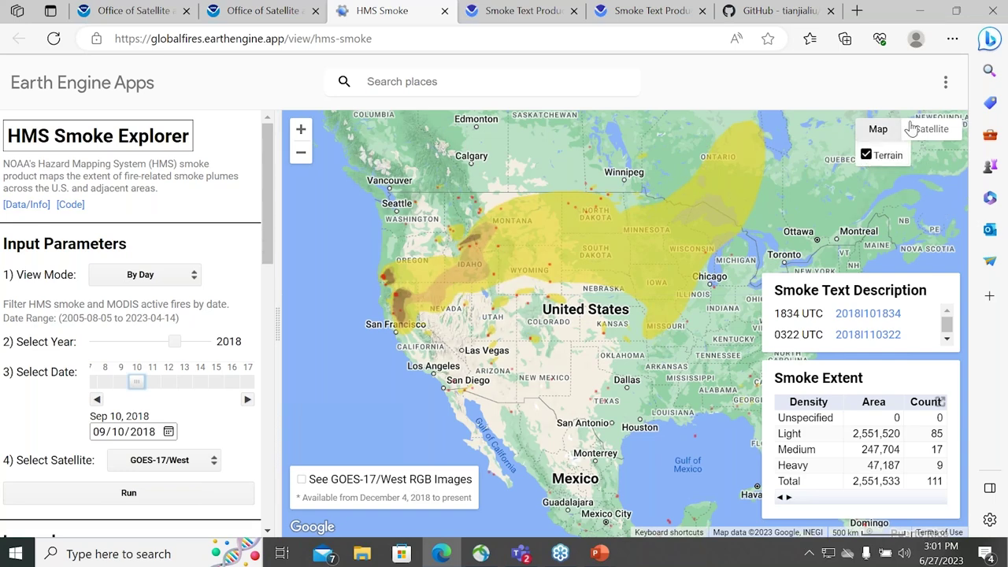
{"action": "left_click", "coordinate": [911, 128]}
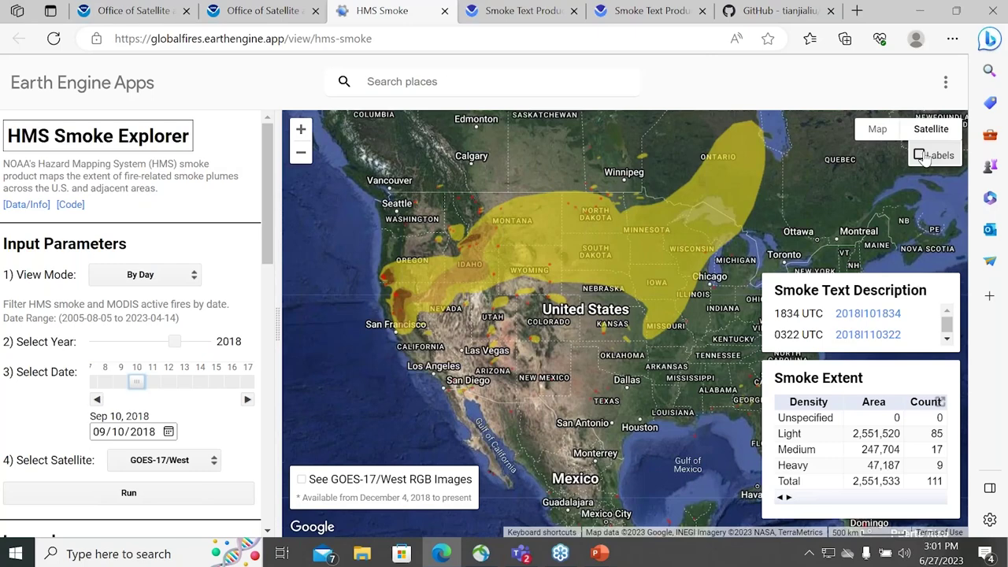
{"action": "left_click", "coordinate": [921, 156]}
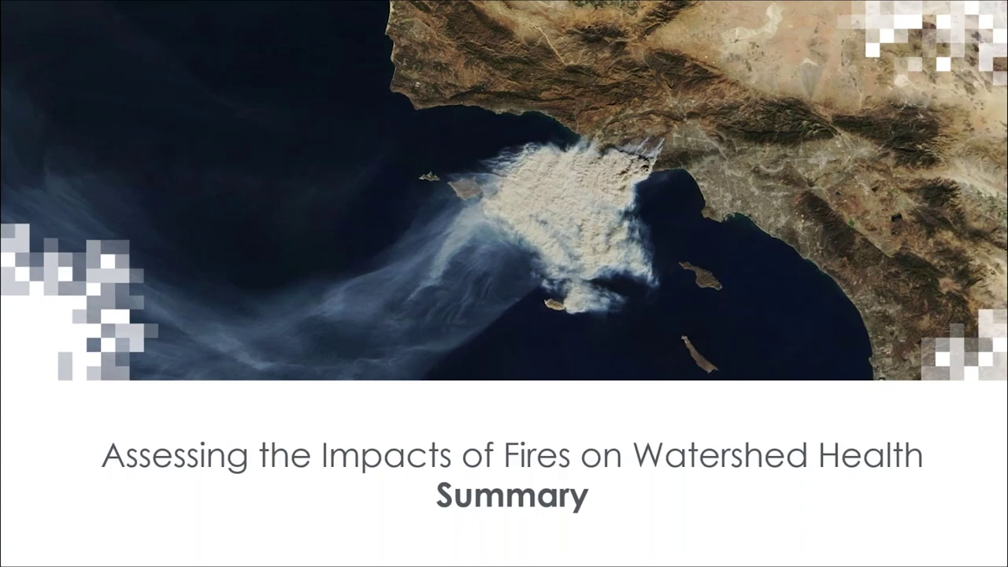
{"action": "key", "text": "Right"}
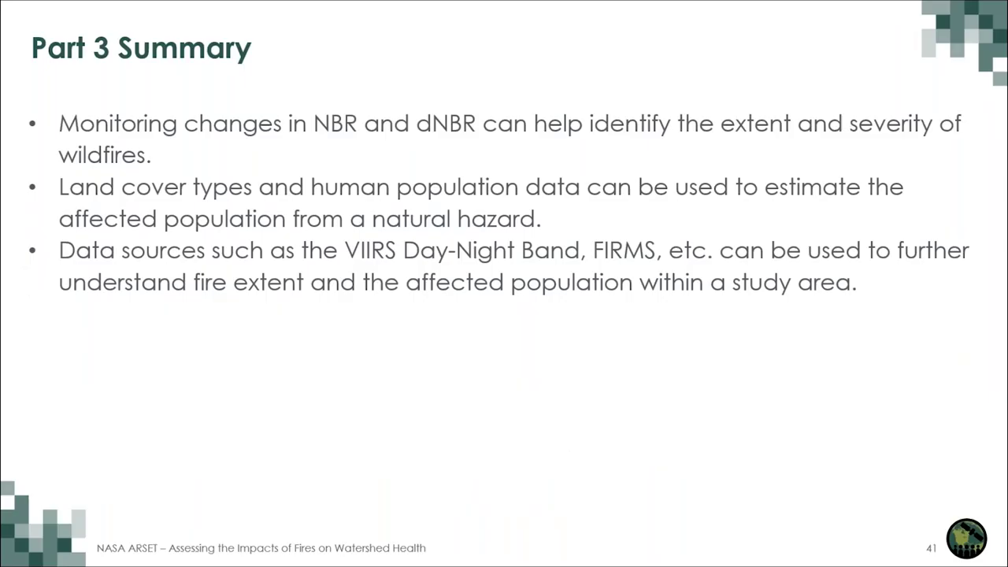